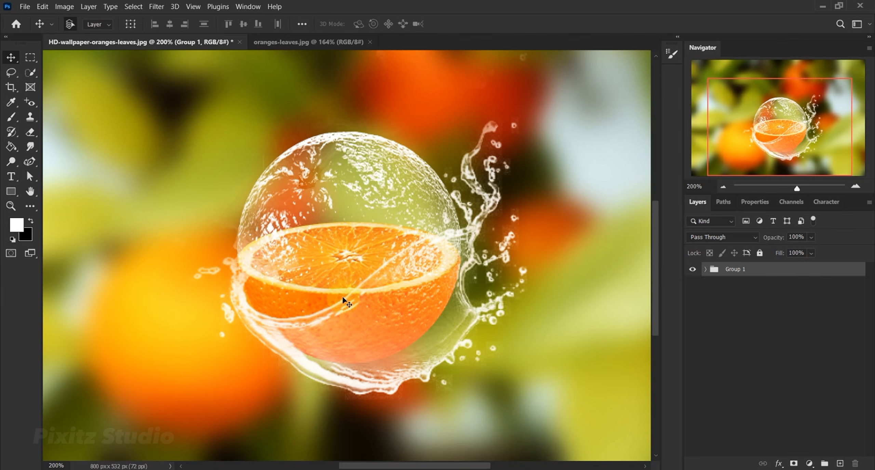
Bring the oranges-leaves.jpg photo of orange branches and leaves to the front.
left_click(308, 41)
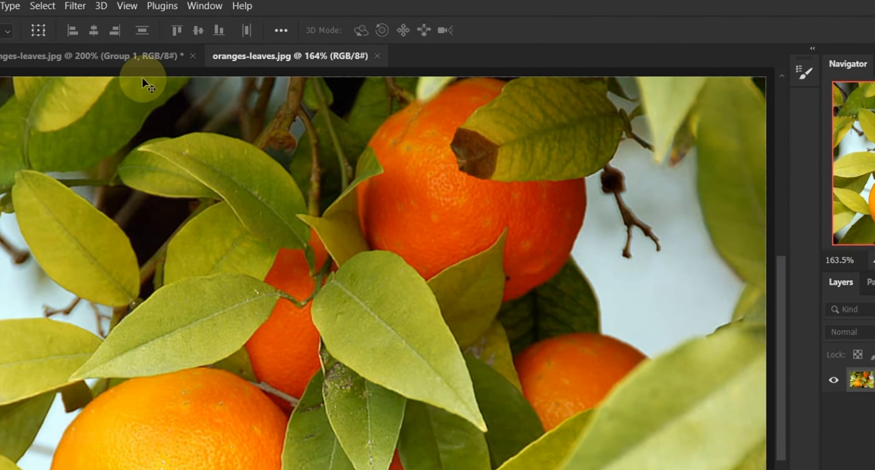
Apply a Gaussian Blur with a 14.0-pixel radius to the oranges-leaves photo.
left_click(74, 6)
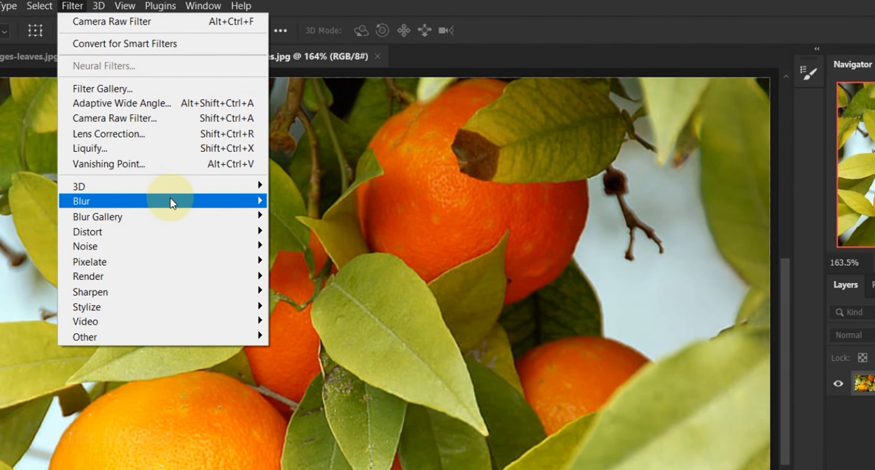
mouse_move(102, 201)
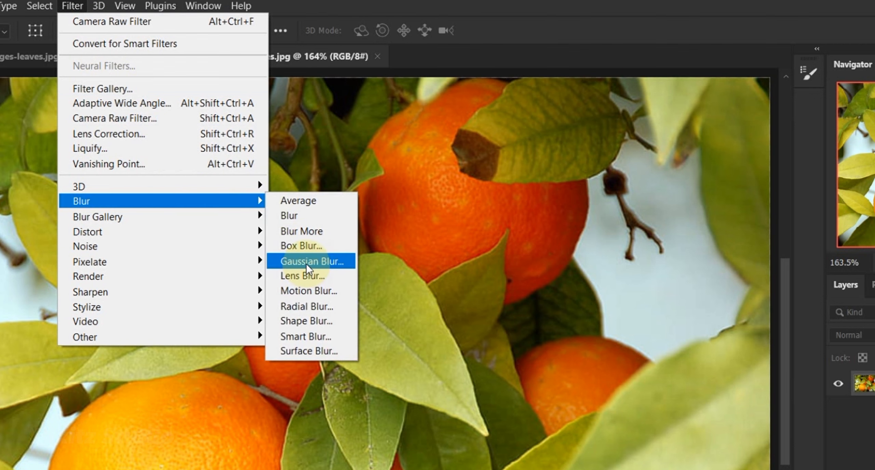
left_click(306, 263)
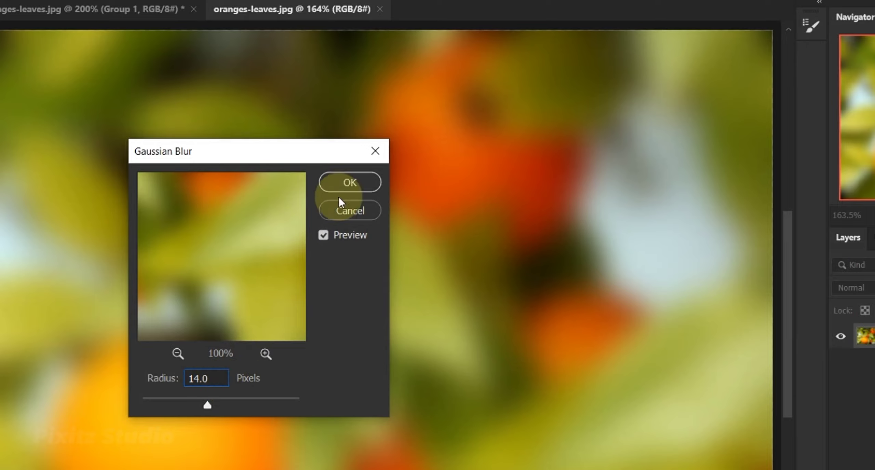
left_click(346, 182)
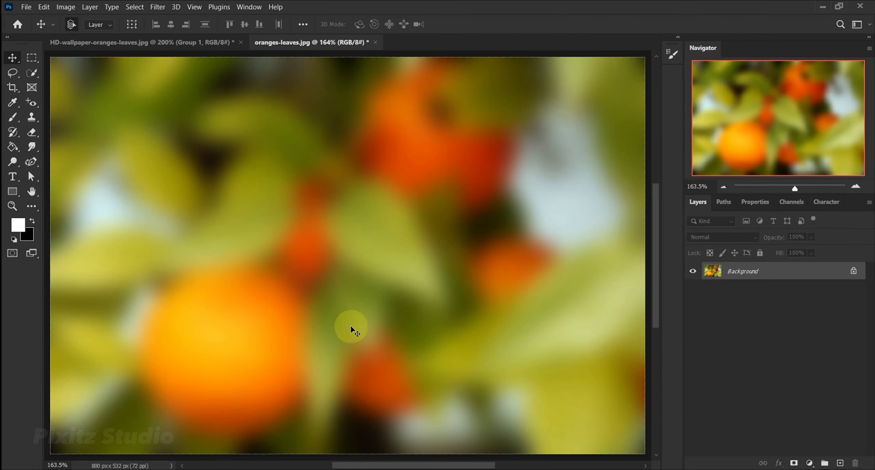
Place the cut-out orange PNG on the blurred photo, scaled to about 53% and raised slightly.
left_click_drag(312, 460, 326, 278)
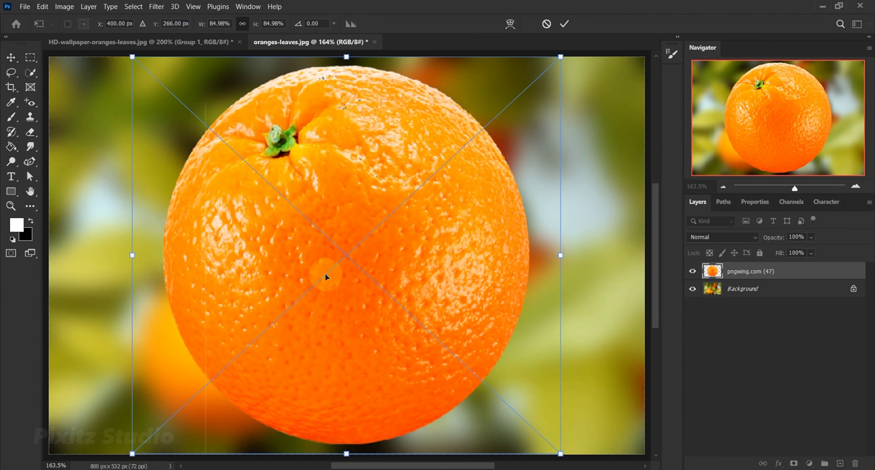
left_click_drag(345, 59, 346, 207)
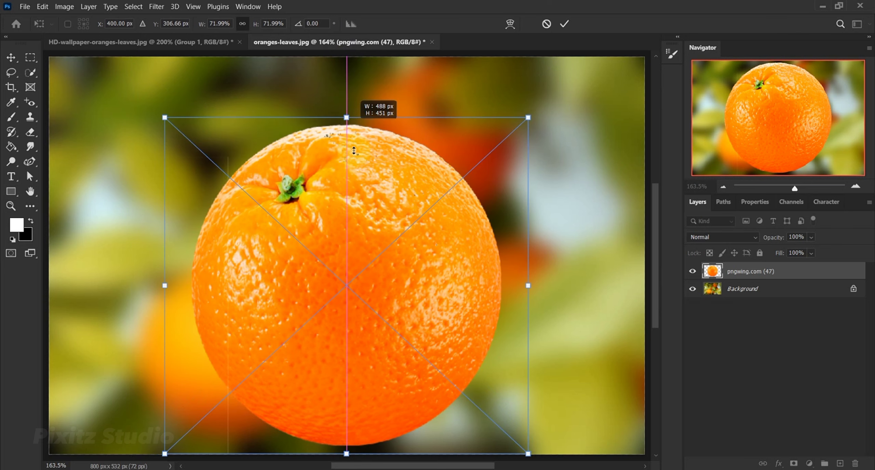
left_click_drag(372, 312, 376, 261)
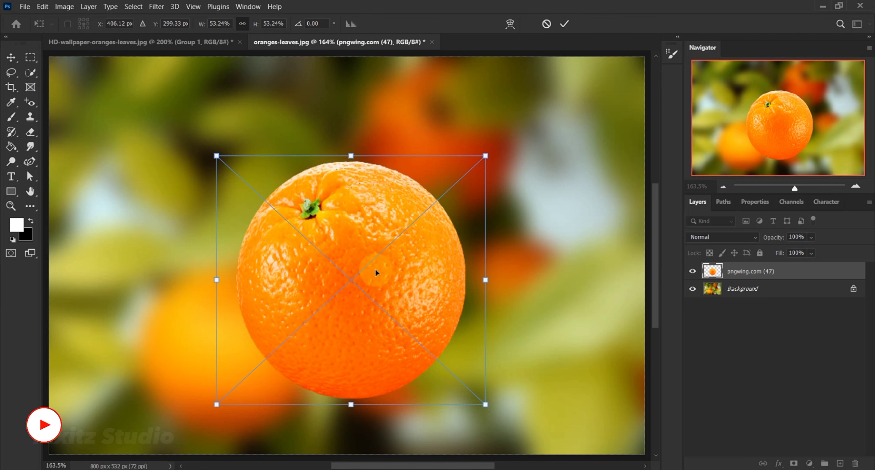
key("Return")
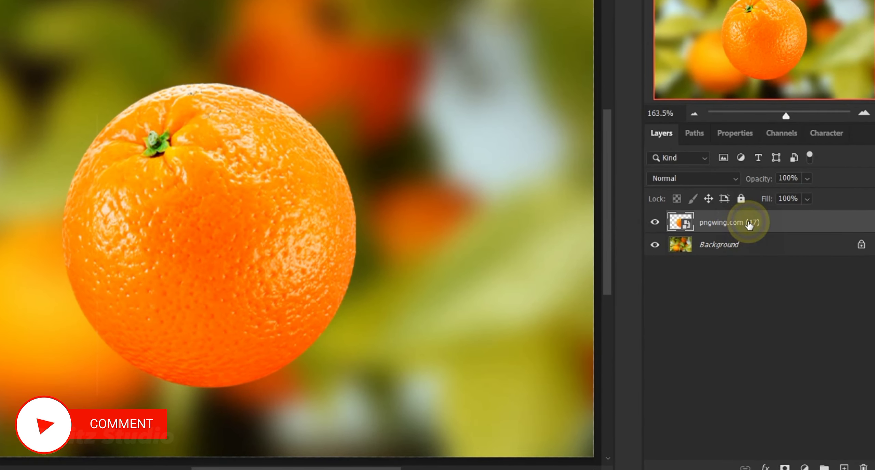
Convert the placed orange to an ordinary layer and duplicate it with Ctrl+J.
right_click(749, 225)
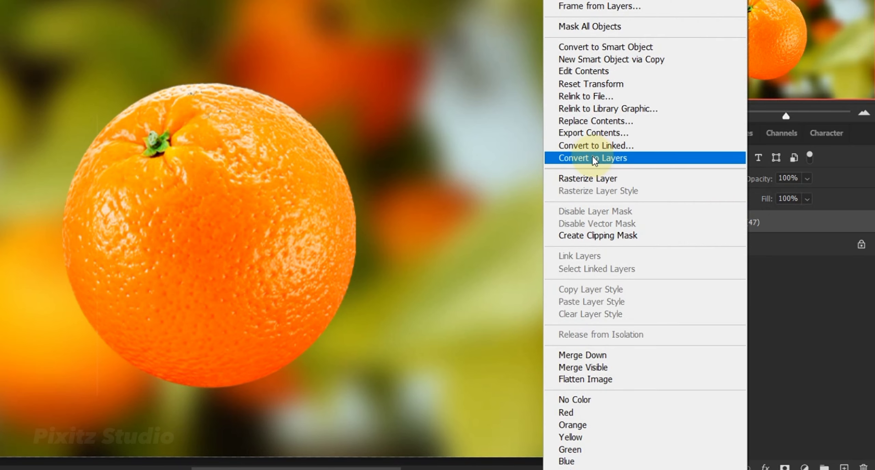
left_click(611, 160)
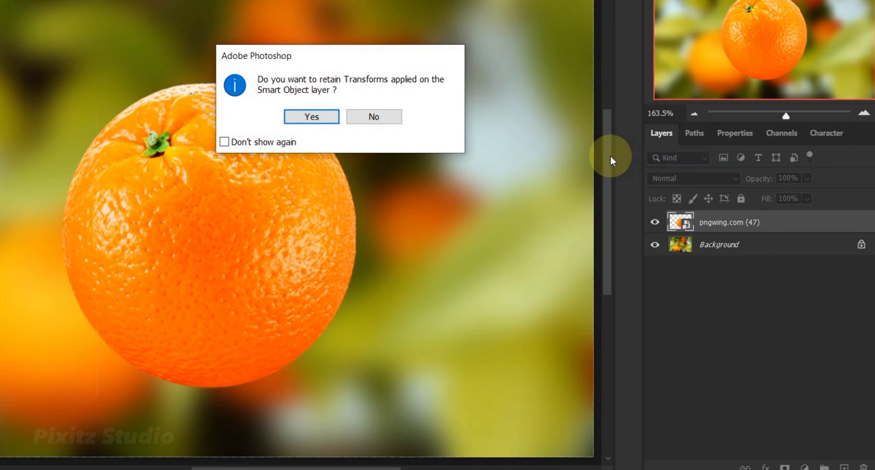
left_click(308, 118)
left_click(744, 231)
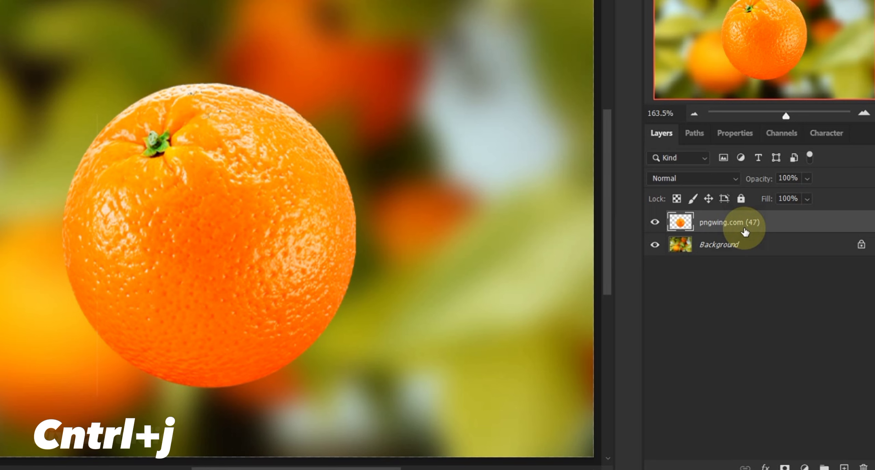
key("ctrl+j")
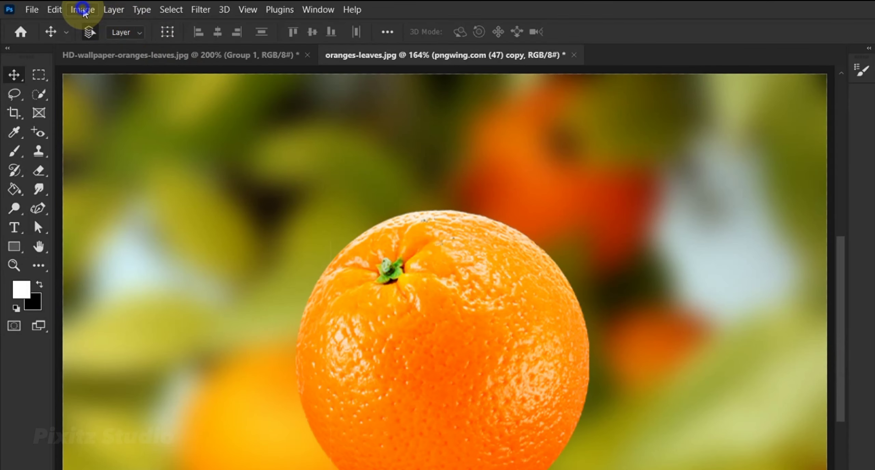
Desaturate the orange copy to grey and set its blend mode to Screen.
left_click(83, 10)
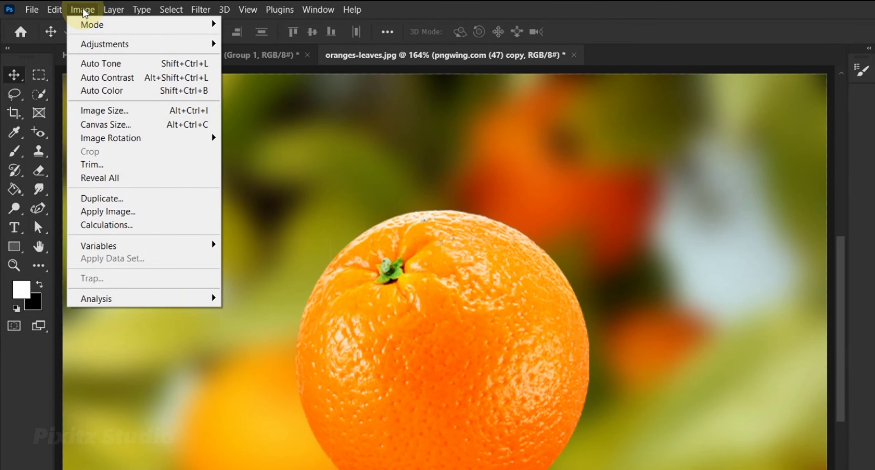
mouse_move(104, 43)
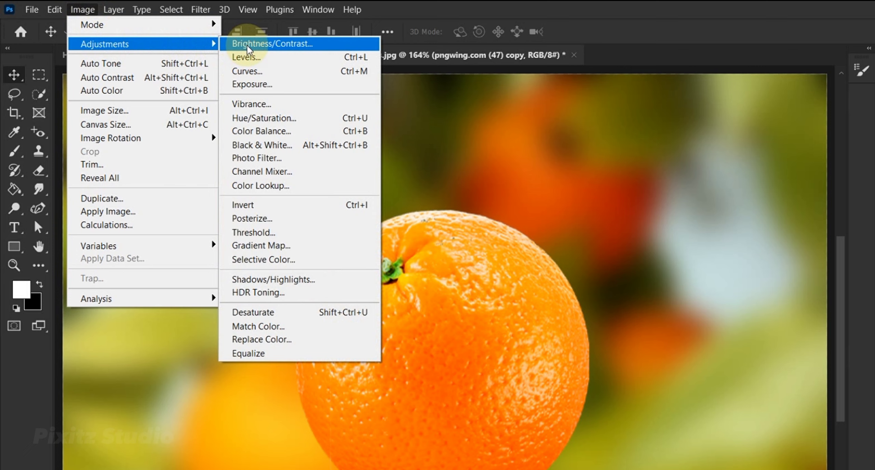
left_click(303, 313)
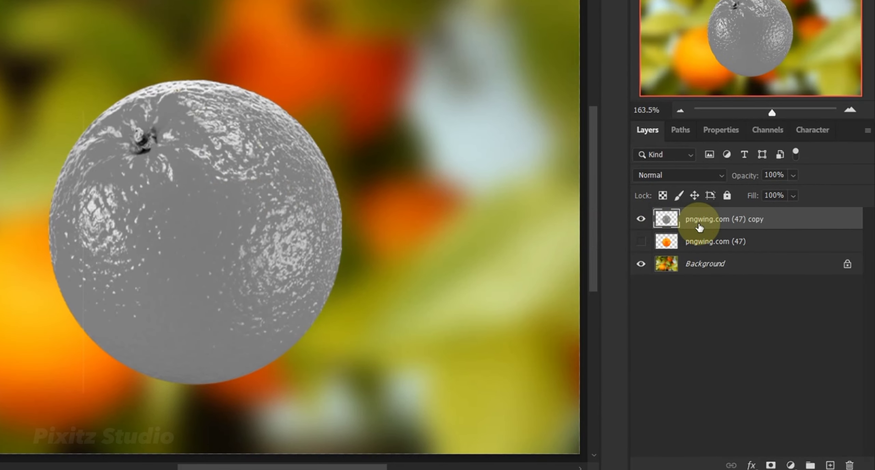
left_click(695, 175)
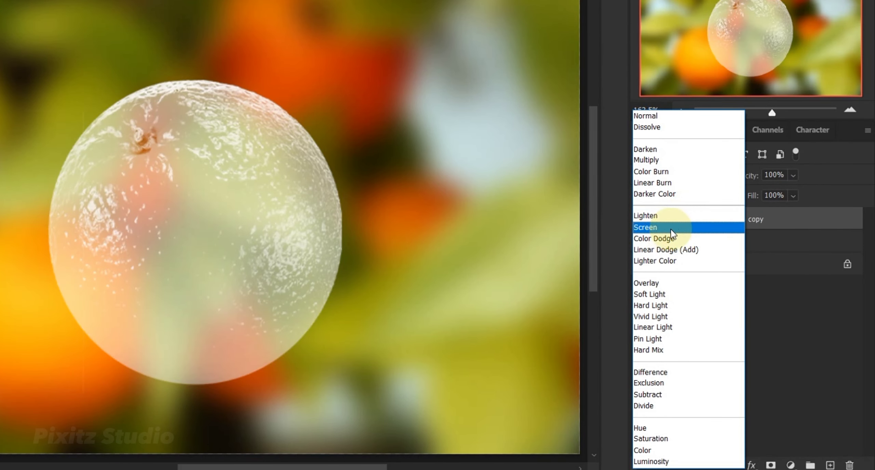
left_click(650, 231)
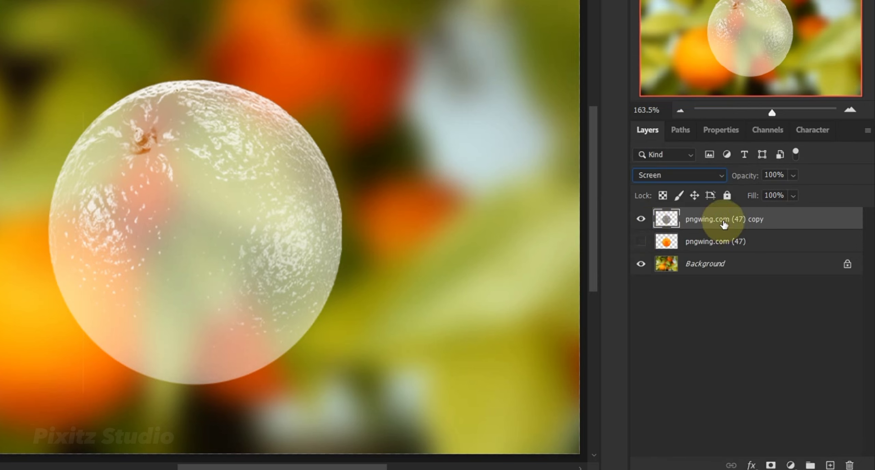
Apply Levels (100, 0.85, 224) to the grey copy and compare with the original orange.
key("ctrl+l")
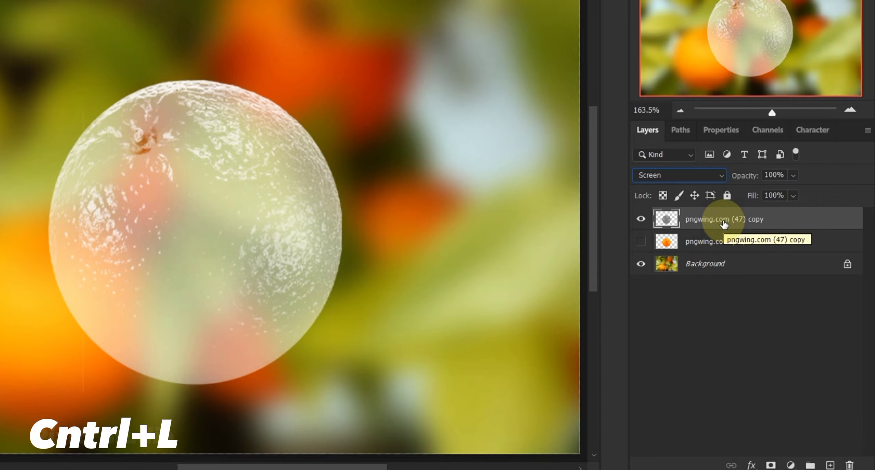
key("ctrl+l")
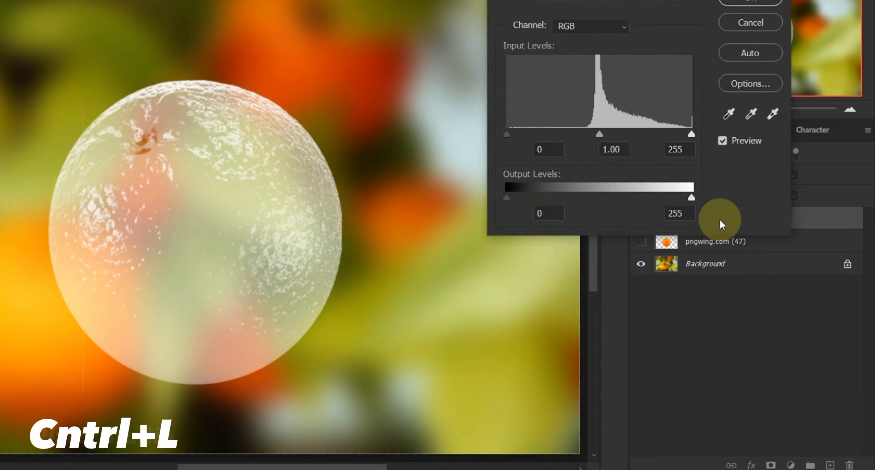
left_click_drag(629, 0, 499, 53)
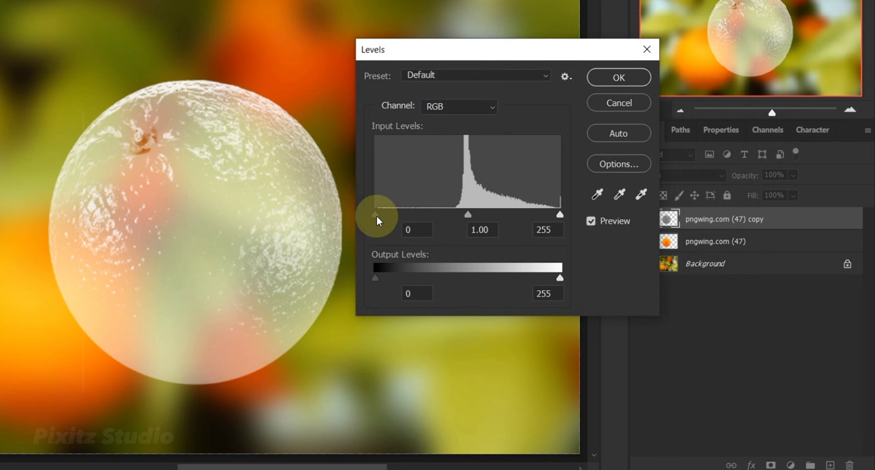
left_click_drag(377, 221, 433, 224)
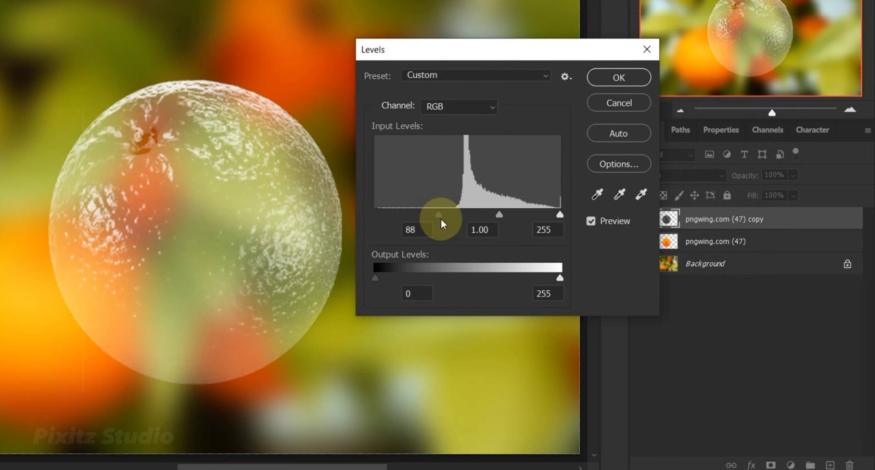
left_click_drag(560, 215, 495, 217)
left_click(490, 218)
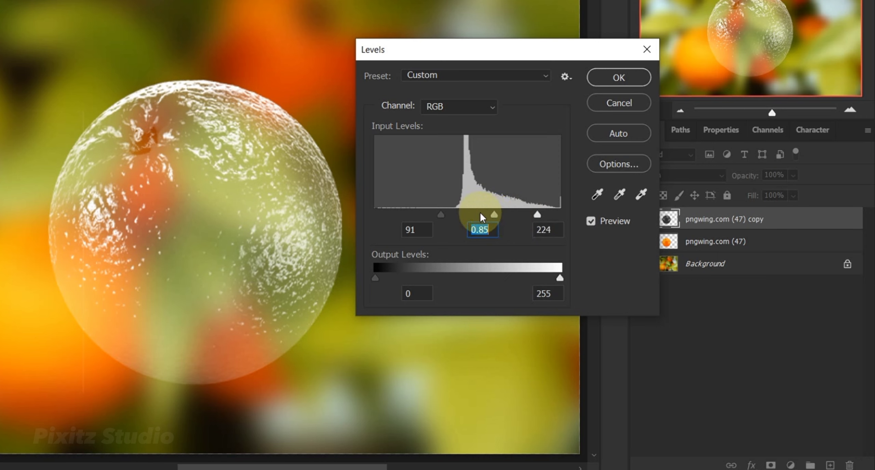
left_click(448, 217)
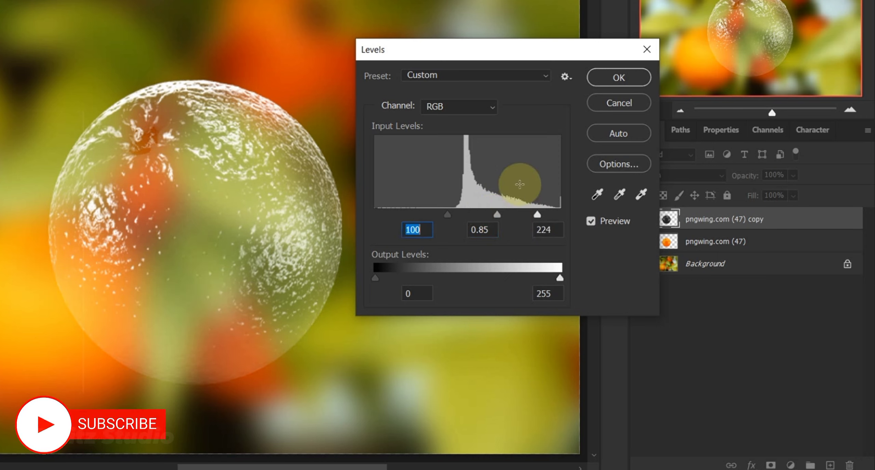
left_click(613, 79)
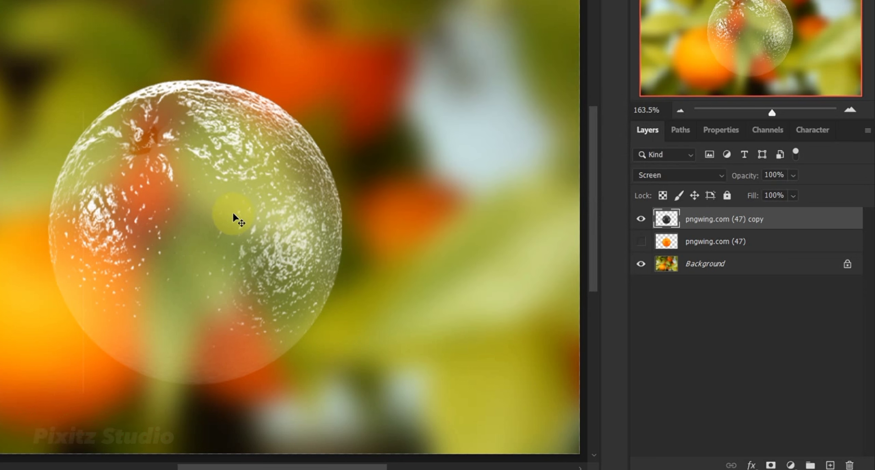
left_click(643, 242)
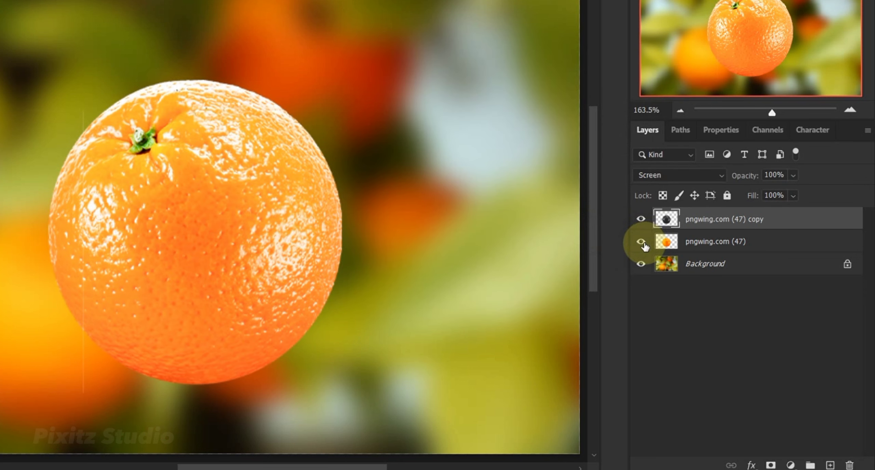
left_click(643, 242)
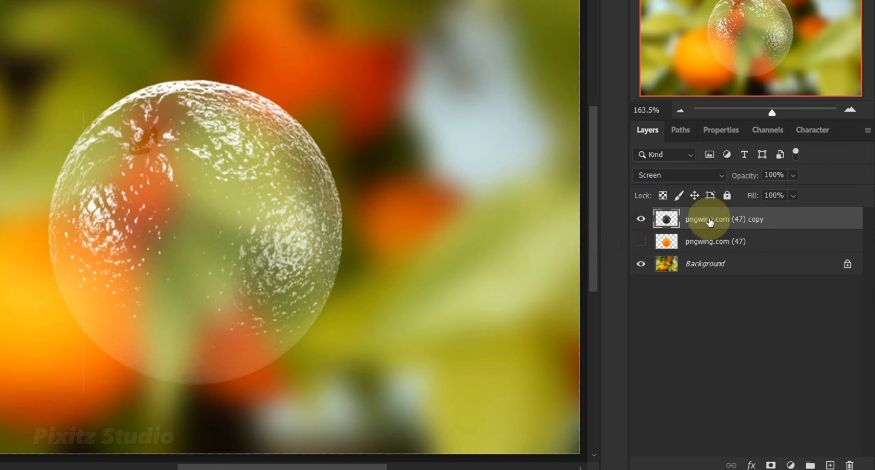
Add a white mask to the glass copy and choose a smaller Hard Round brush.
left_click(771, 466)
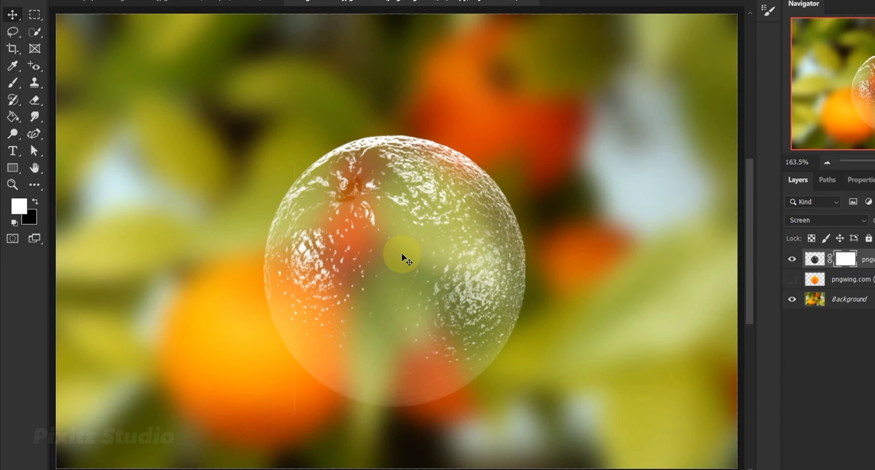
key("b")
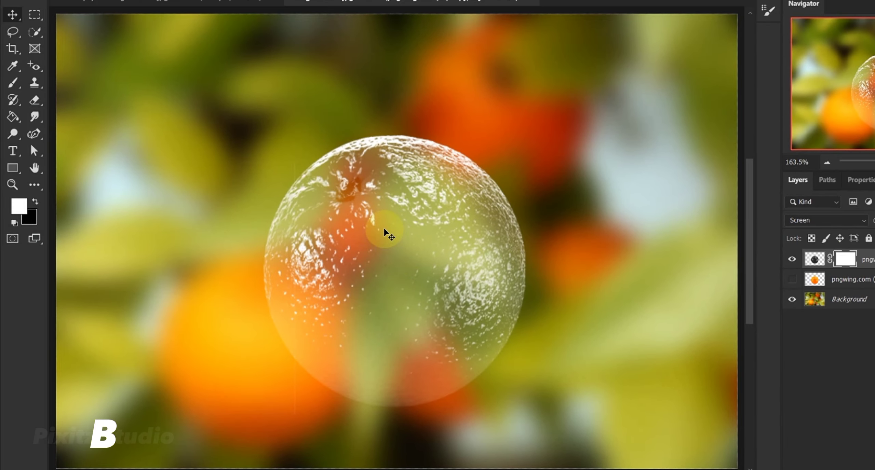
right_click(407, 188)
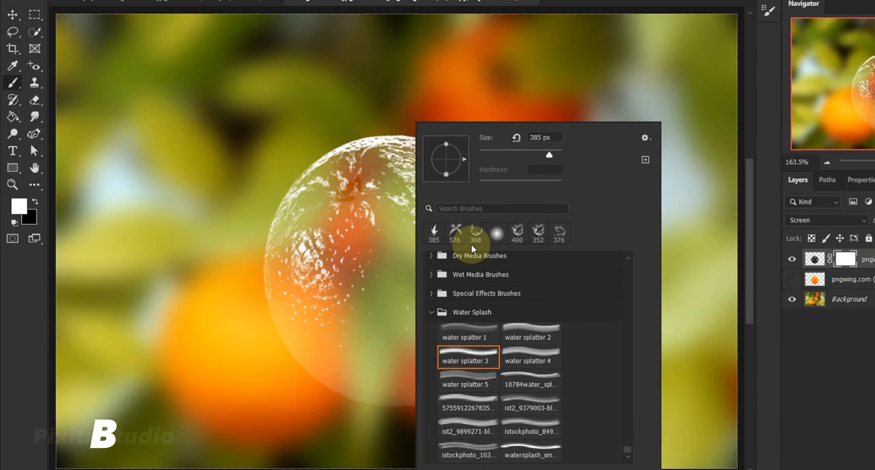
mouse_move(628, 449)
left_mouse_down()
mouse_move(636, 333)
mouse_move(628, 263)
left_mouse_up()
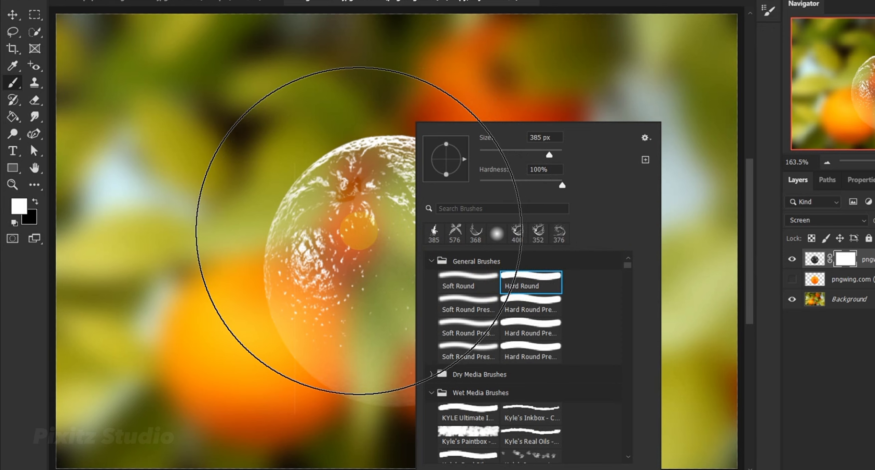
left_click(359, 231)
key("bracketleft")
key("bracketleft")
key("bracketleft")
key("bracketleft")
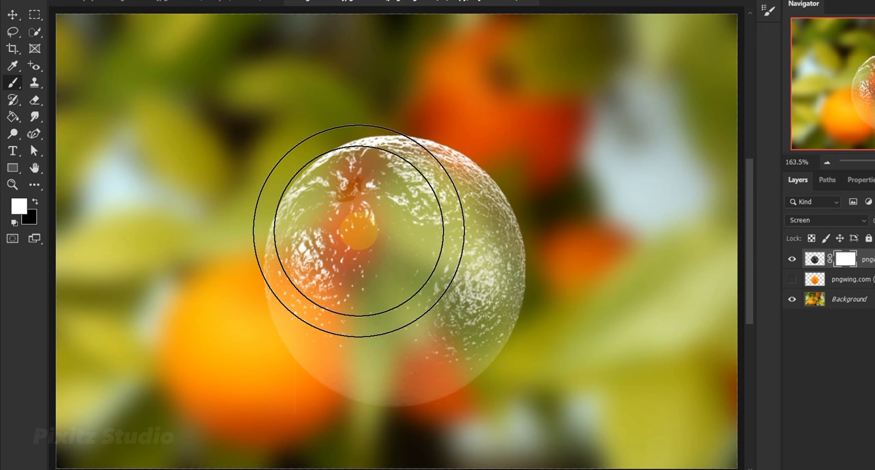
key("bracketleft")
key("bracketleft")
key("bracketleft")
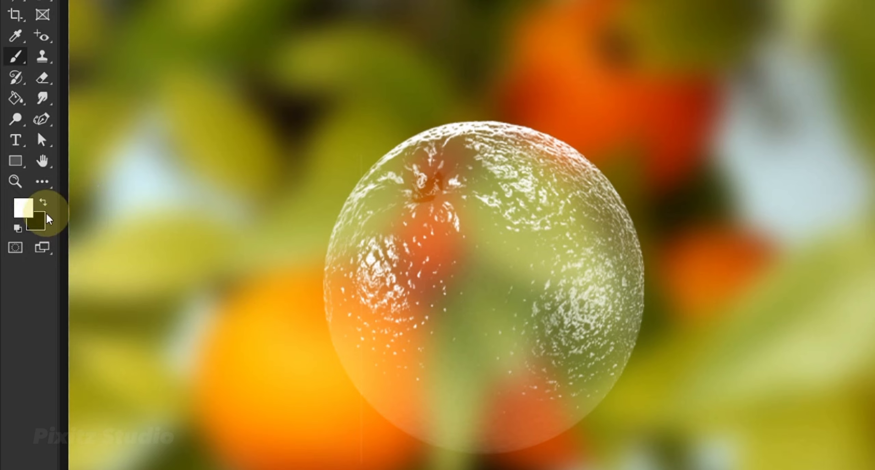
Paint black over the glass orange's lower half on its mask.
left_click(41, 203)
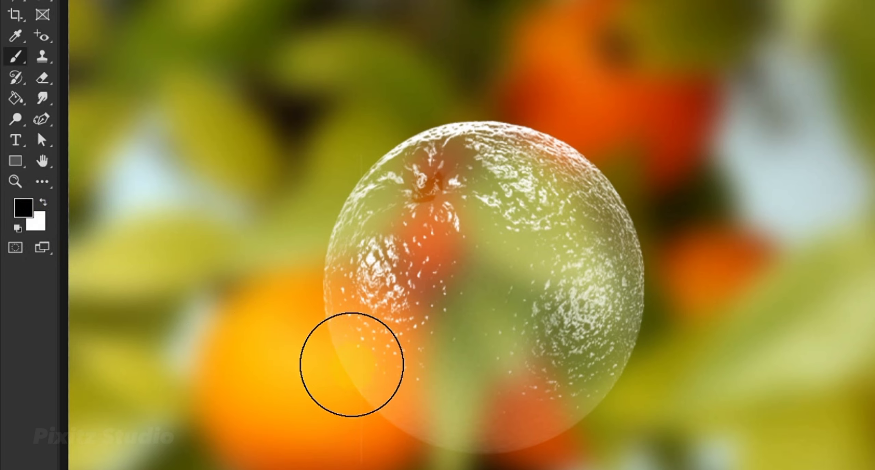
mouse_move(360, 365)
left_mouse_down()
mouse_move(658, 351)
mouse_move(320, 380)
mouse_move(473, 306)
left_mouse_up()
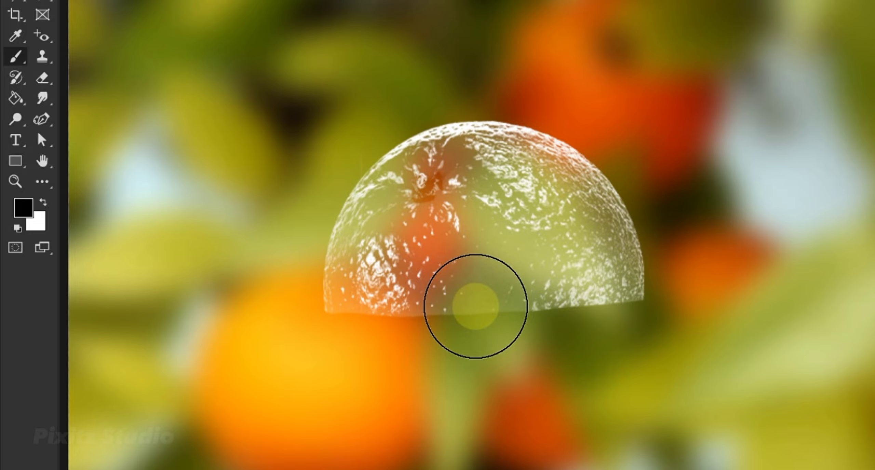
key("v")
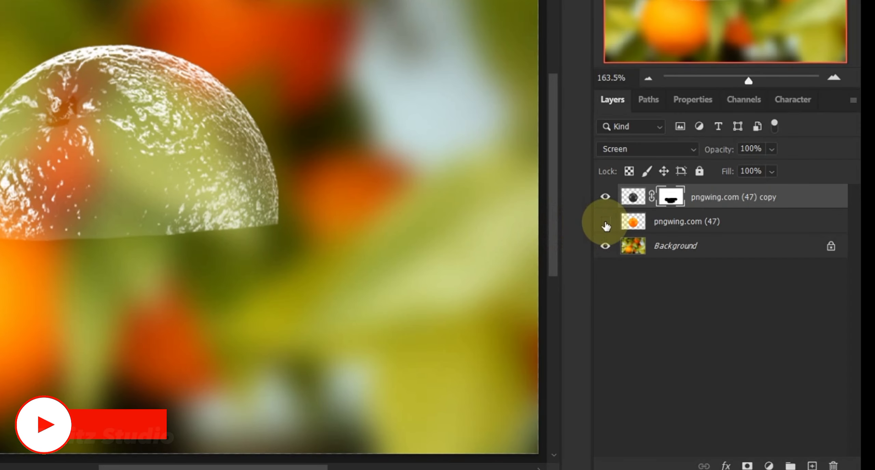
Copy the glass mask onto pngwing.com (47), show that layer and invert its mask.
left_click(605, 222)
left_click(605, 222)
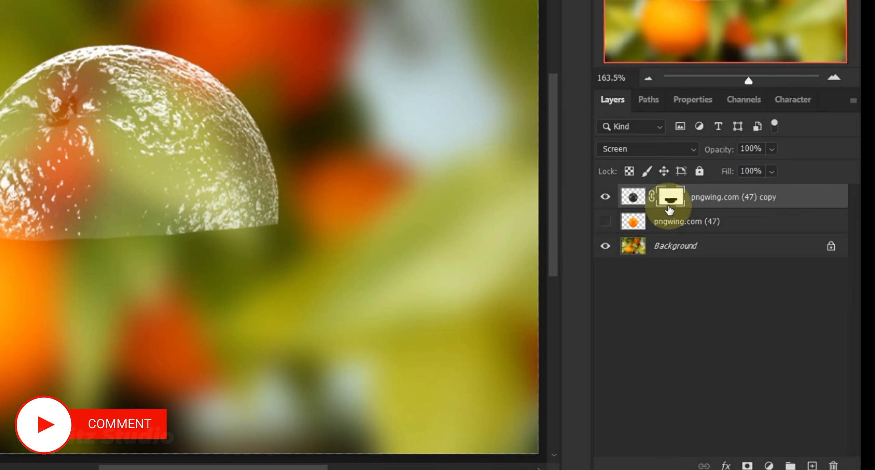
left_click(671, 198)
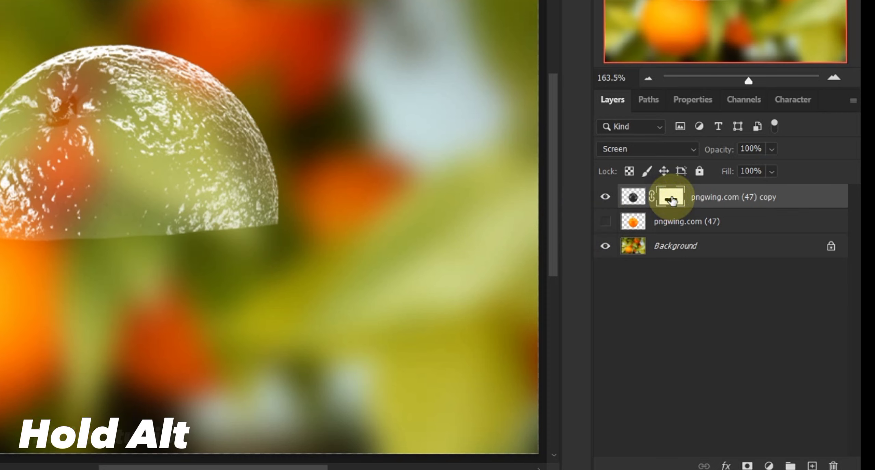
left_click_drag(671, 199, 675, 222)
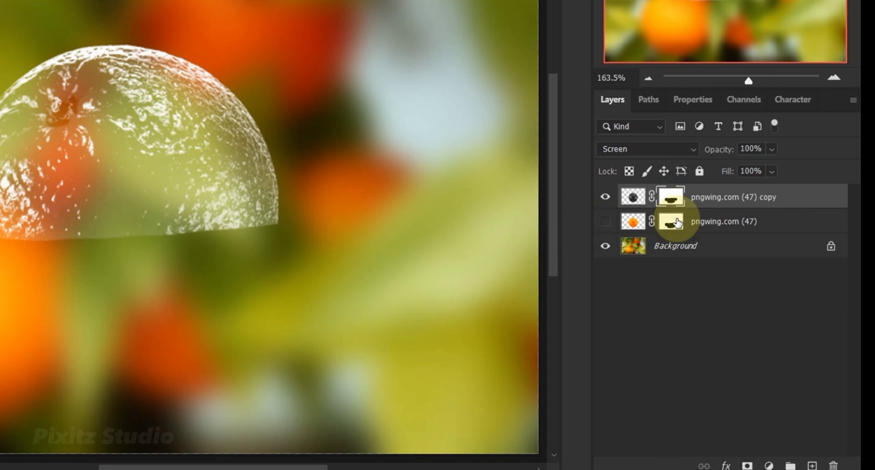
left_click(605, 222)
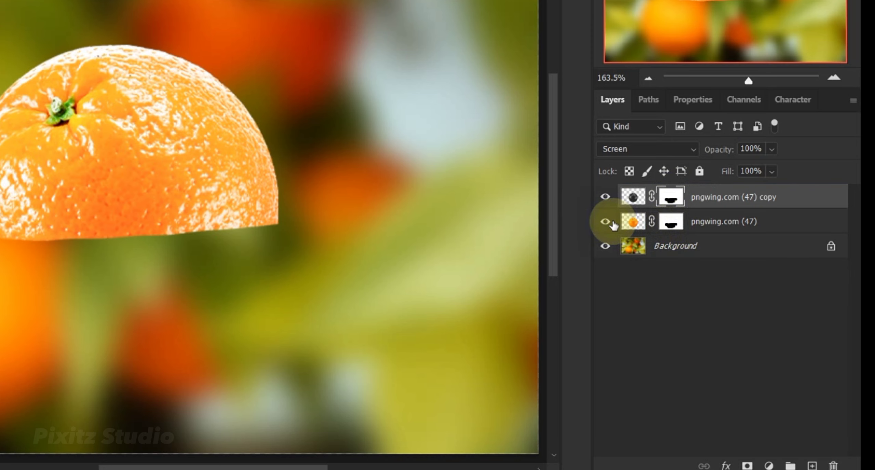
left_click(605, 222)
left_click(670, 221)
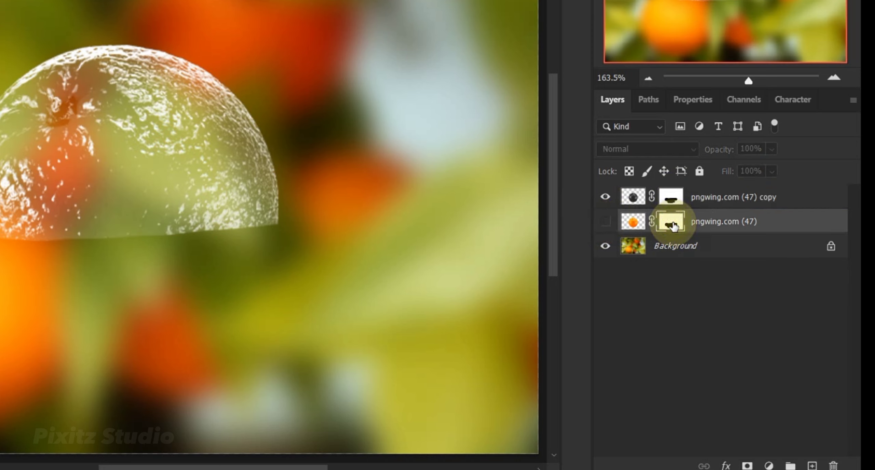
left_click(610, 225)
left_click(672, 222)
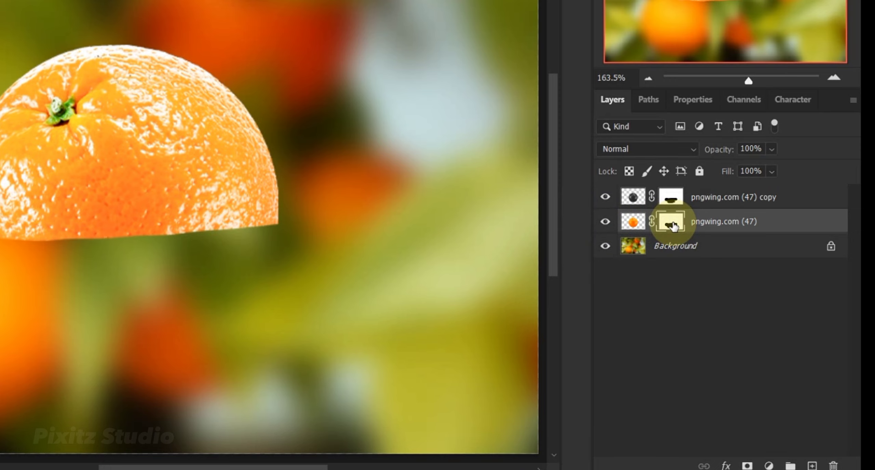
key("ctrl+i")
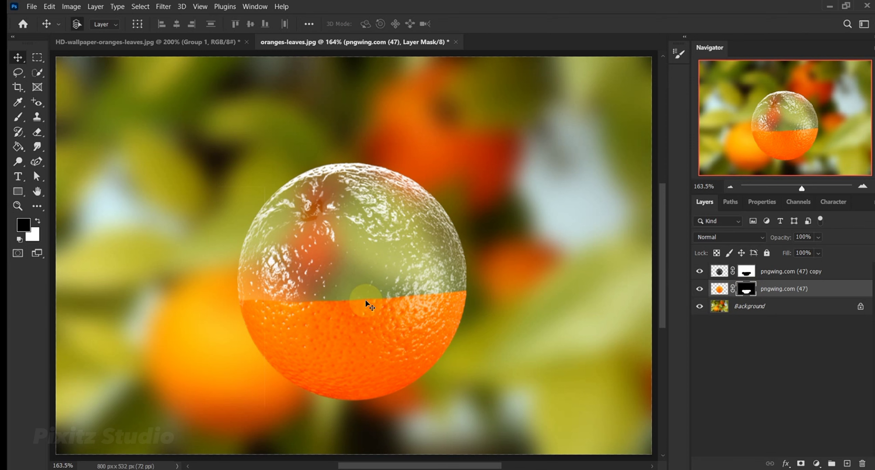
Place the orange slice at the orange's width on the seam, squashed into a flat ellipse.
left_click_drag(342, 438, 345, 295)
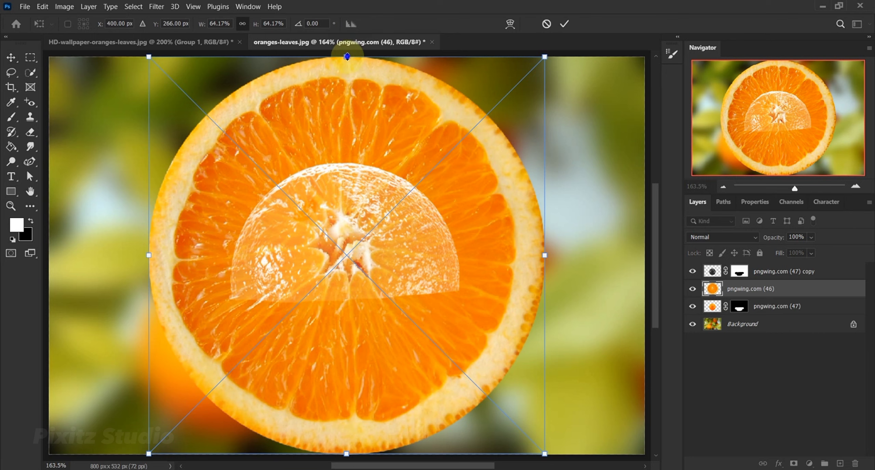
left_click_drag(347, 57, 365, 235)
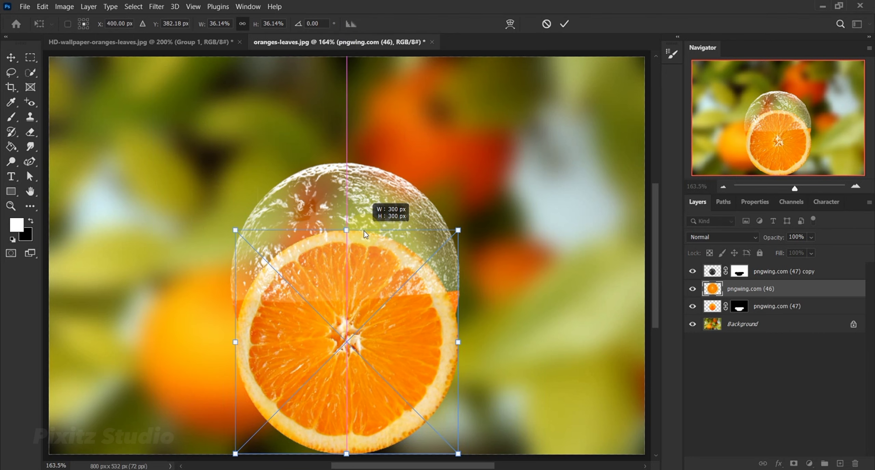
left_click_drag(340, 335, 341, 278)
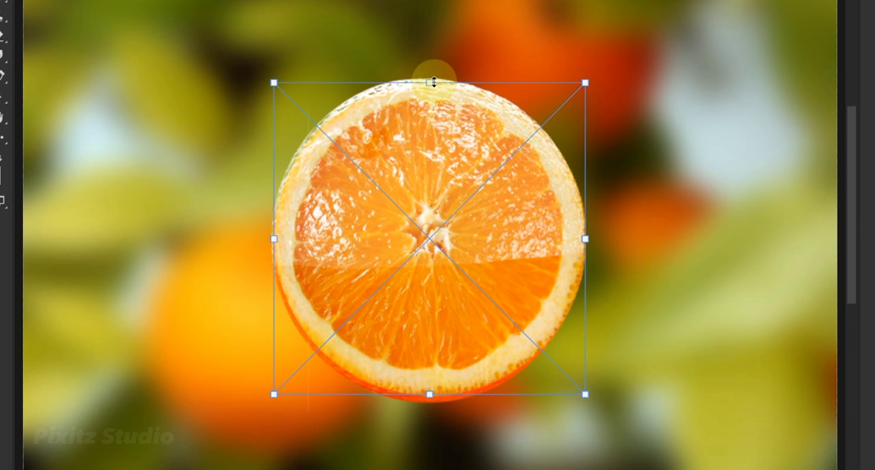
mouse_move(431, 83)
left_mouse_down()
mouse_move(429, 322)
mouse_move(429, 248)
left_mouse_up()
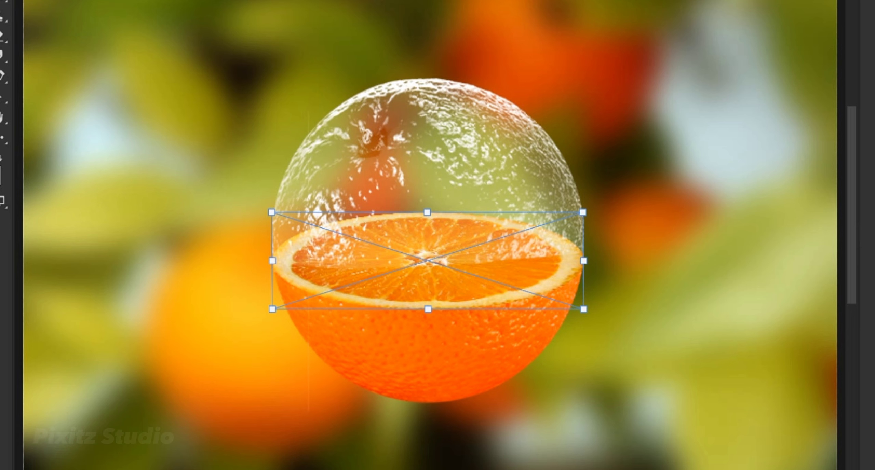
left_click(576, 49)
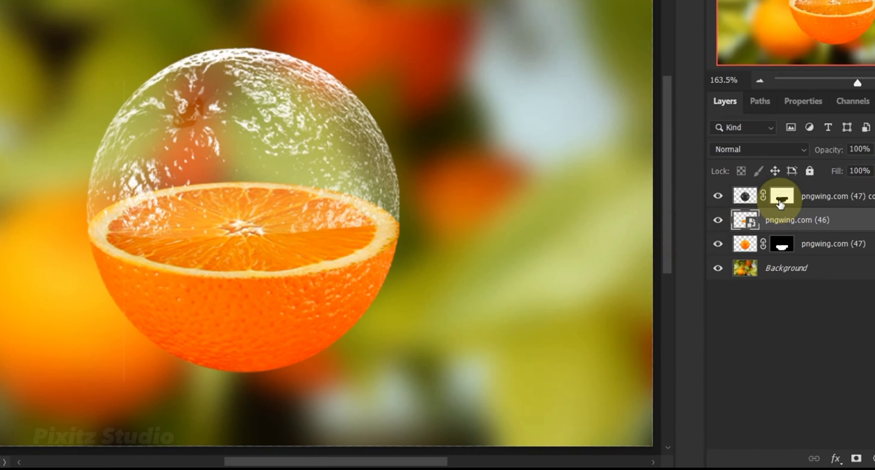
Paint white on the glass copy's mask to restore glass texture across the slice's flesh.
left_click(779, 201)
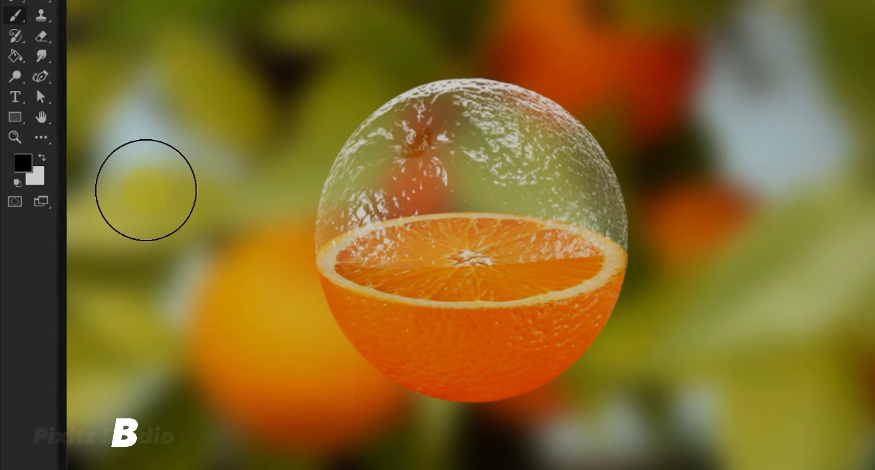
left_click(42, 157)
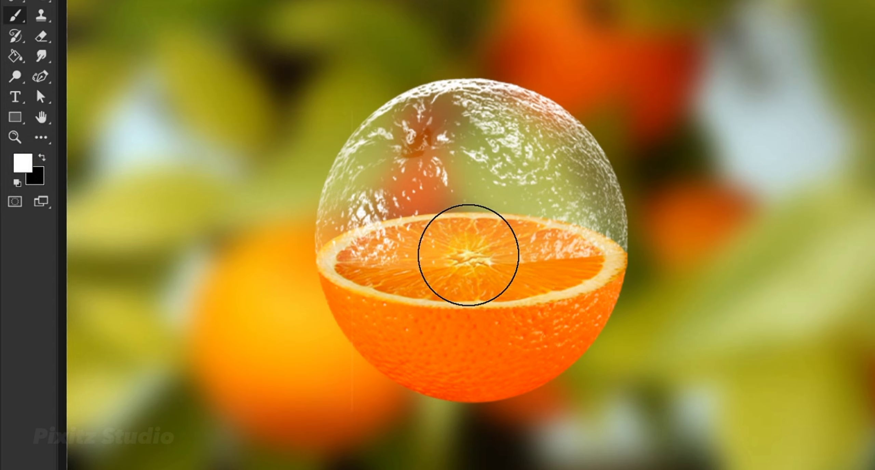
mouse_move(484, 251)
left_mouse_down()
mouse_move(393, 244)
mouse_move(573, 233)
left_mouse_up()
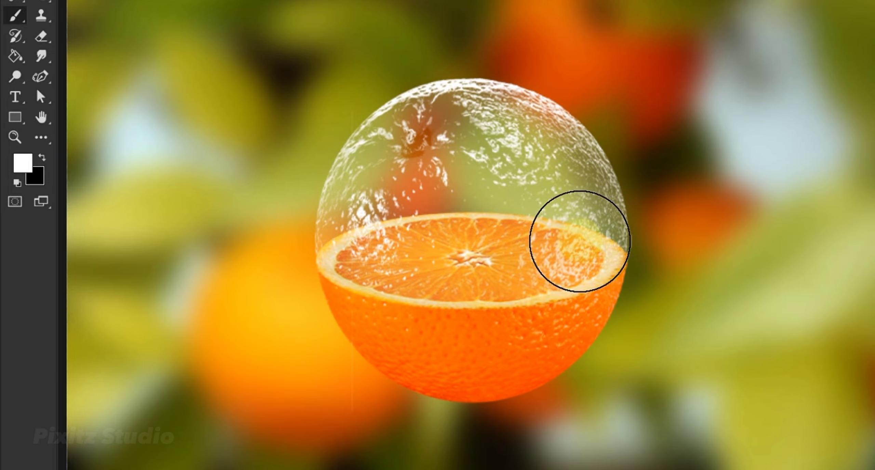
left_click_drag(567, 236, 366, 245)
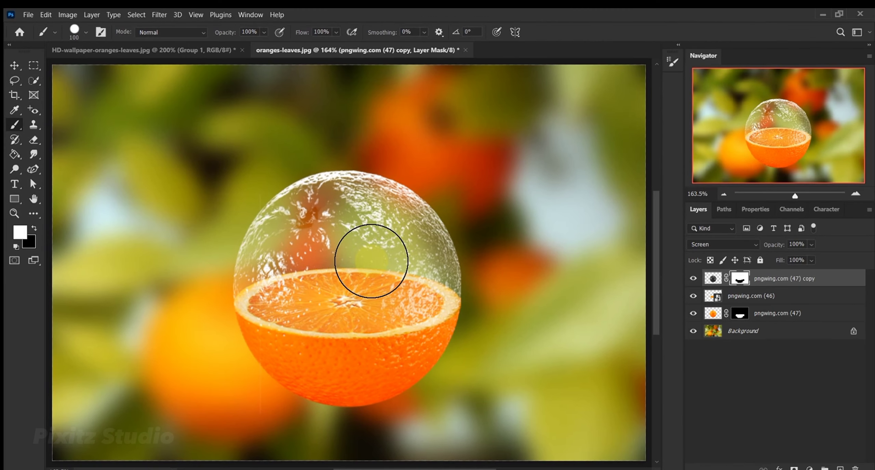
key("v")
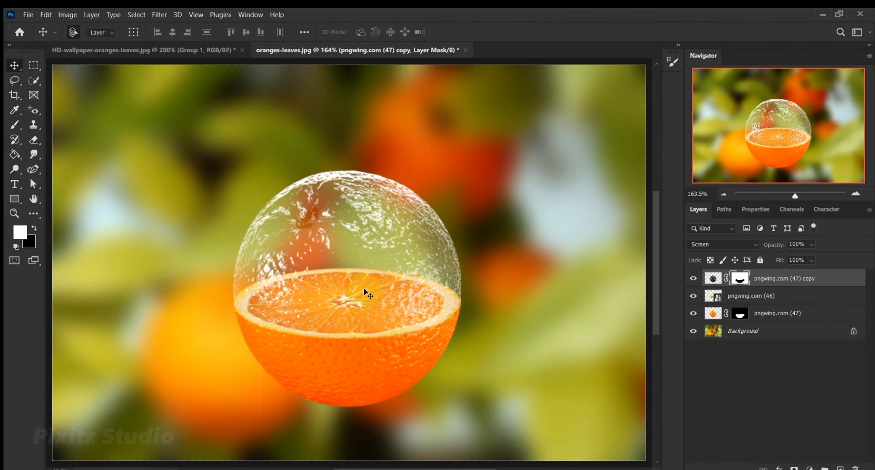